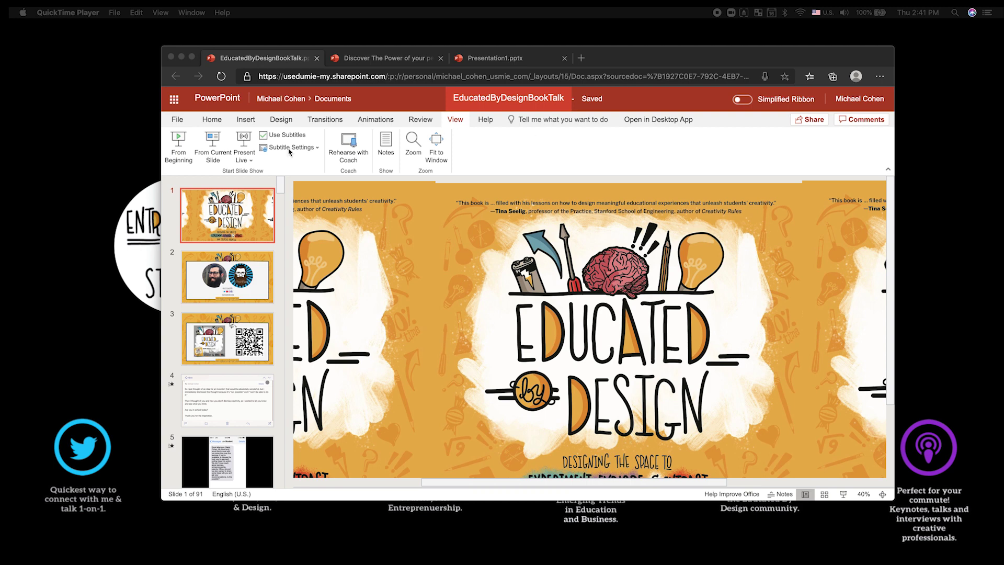
# Return to the main editing commands with the 'Educated by Design' title slide displayed.
pyautogui.click(212, 120)
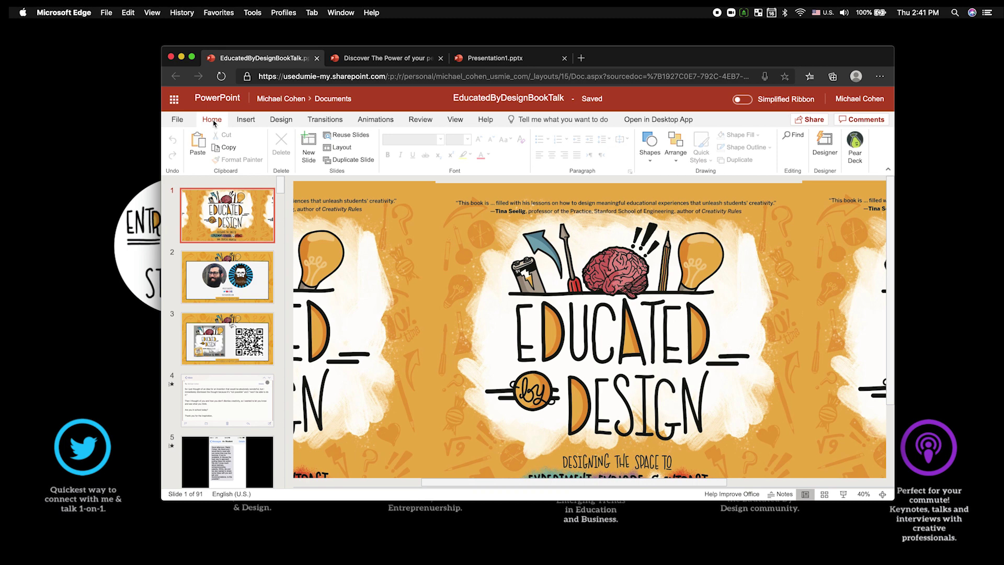
pyautogui.click(463, 120)
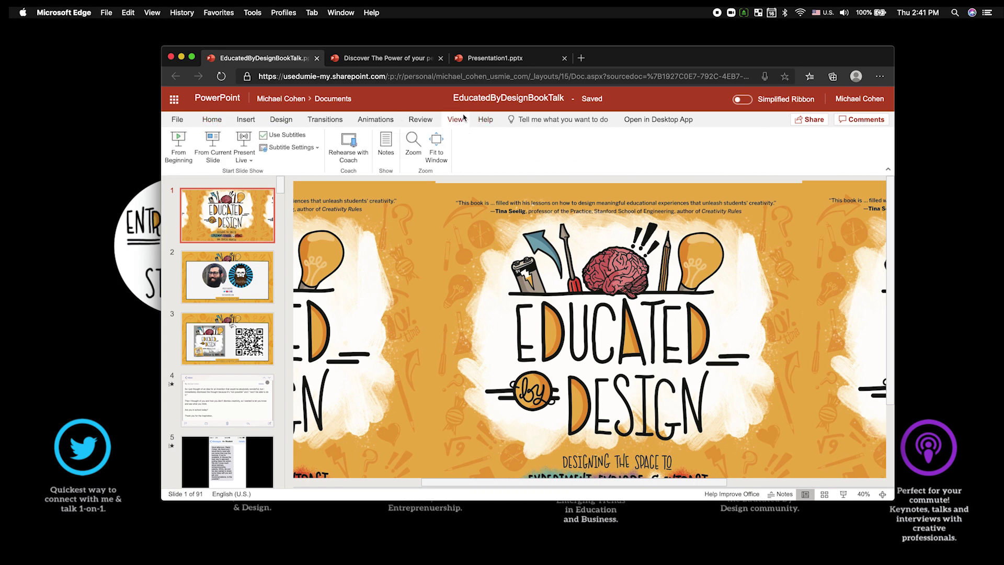
pyautogui.click(294, 148)
pyautogui.moveTo(308, 174)
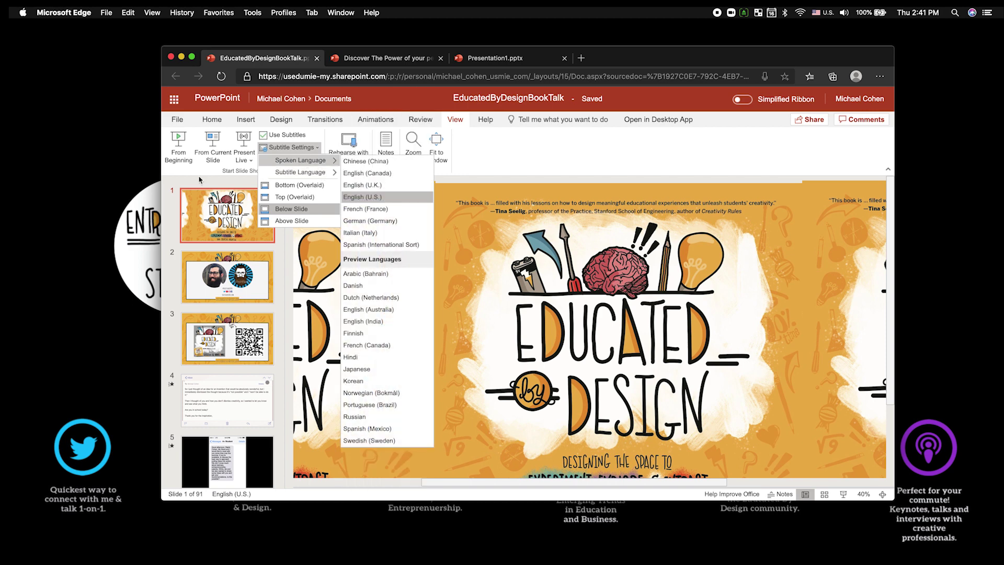
pyautogui.click(184, 153)
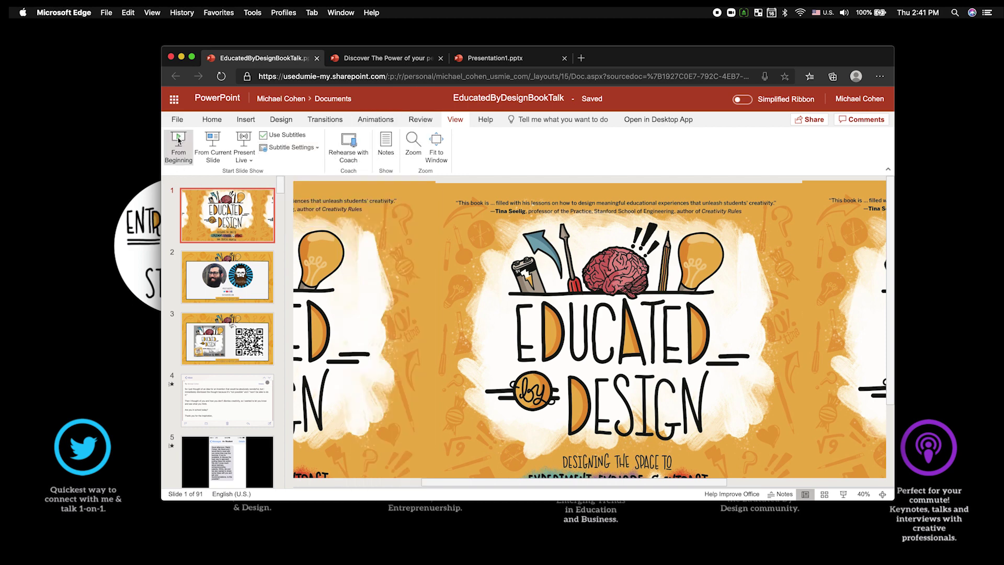
# Run the slideshow from the first slide and come back to editing at slide 4.
pyautogui.click(178, 141)
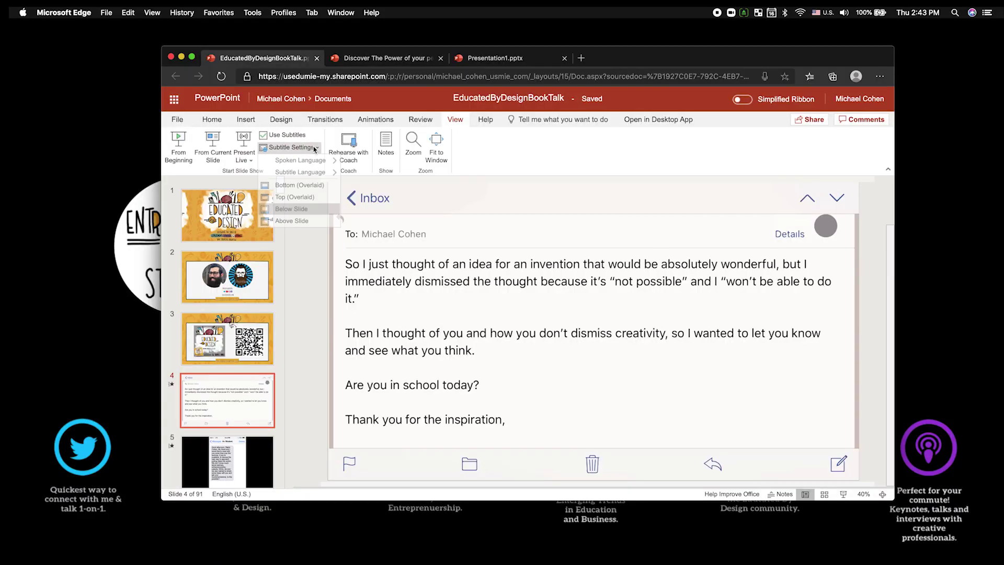
pyautogui.moveTo(303, 172)
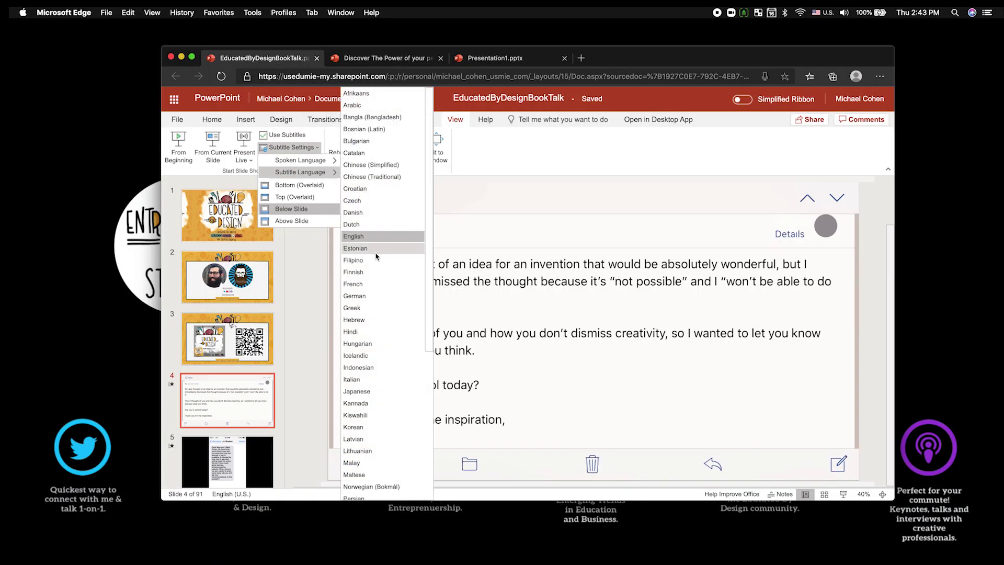
# Switch the subtitle language to Spanish and present the slides before exiting the show.
pyautogui.scroll(-5, 379, 466)
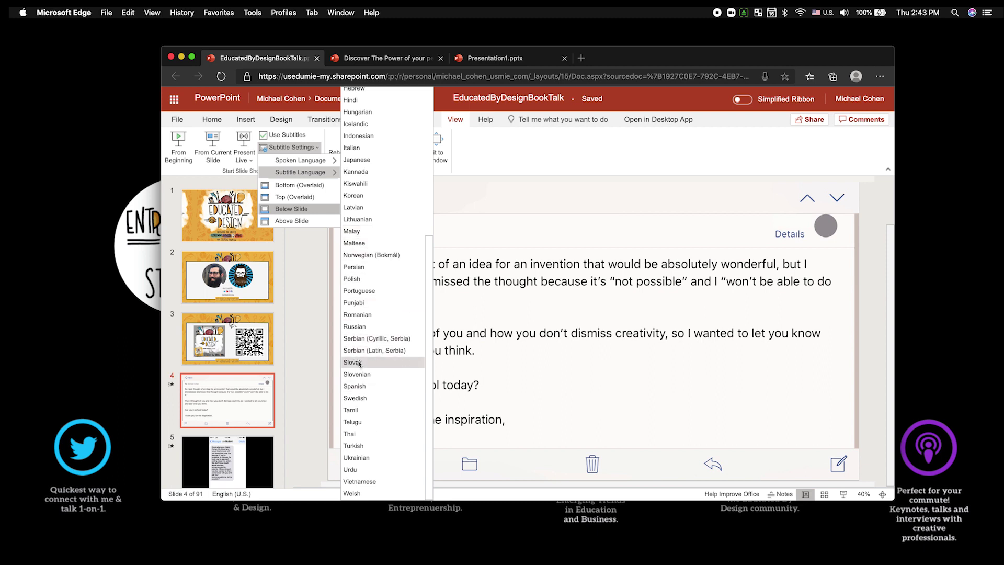
pyautogui.click(363, 386)
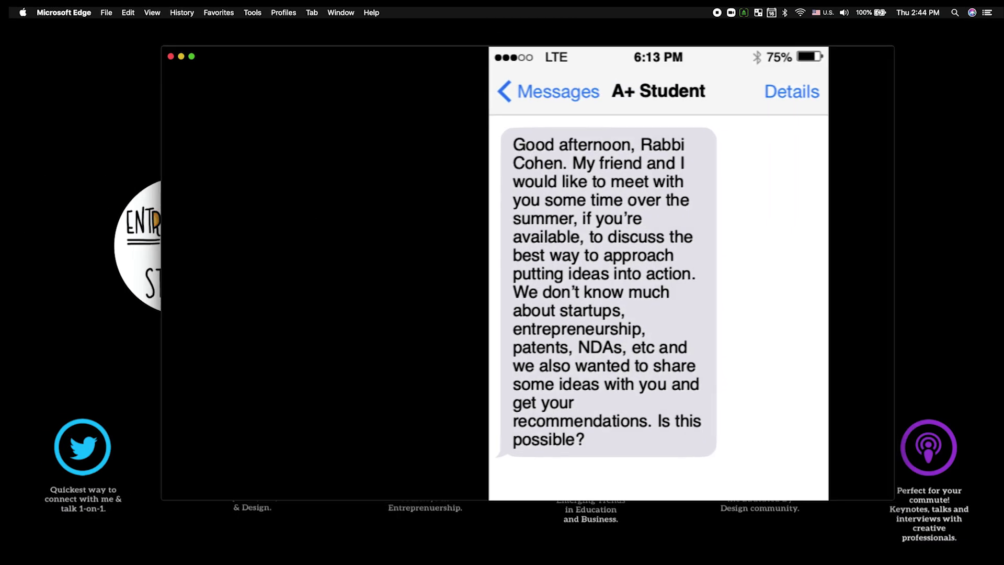
pyautogui.press('Escape')
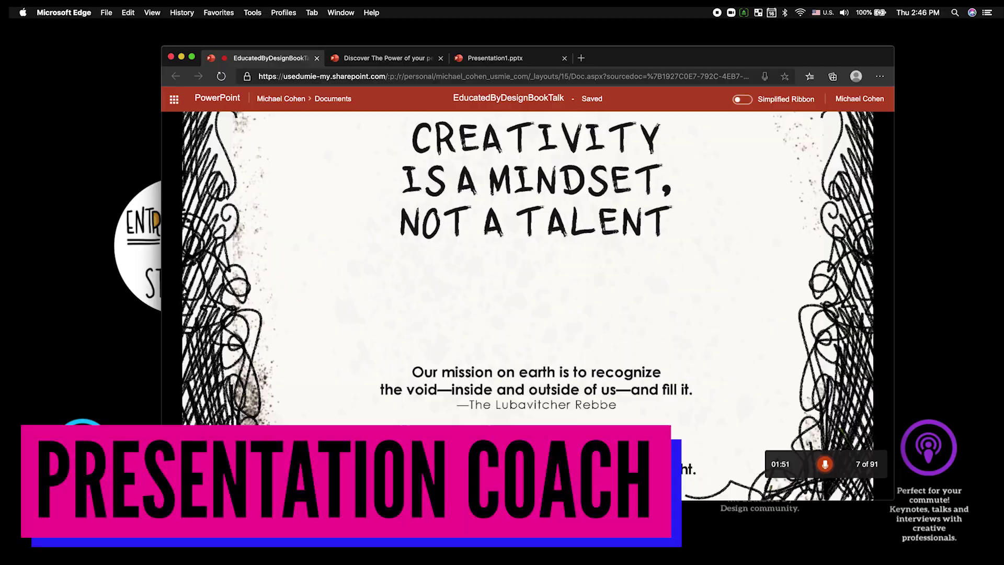
# End the coach rehearsal to bring up its report (1:52, 141 words/min).
pyautogui.press('Escape')
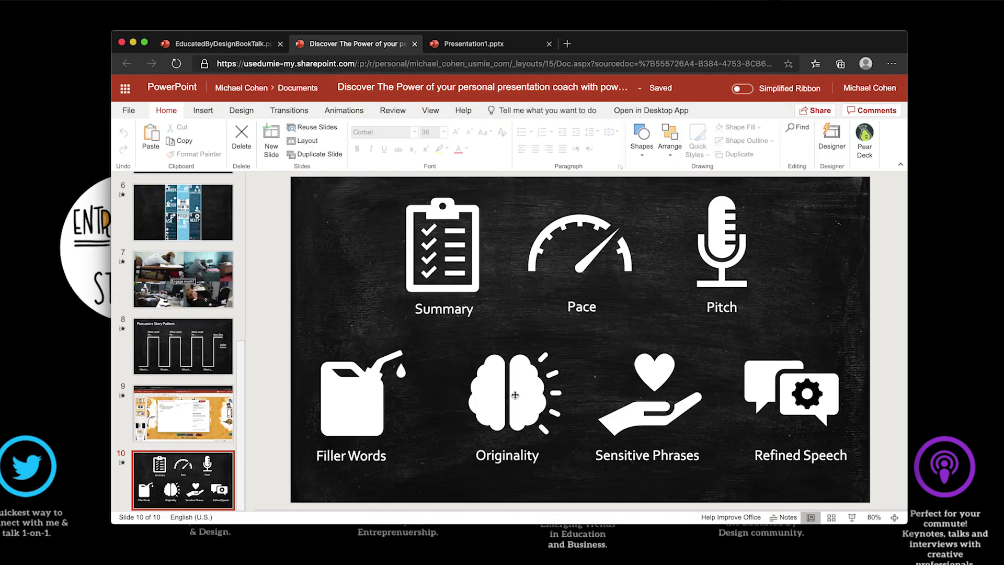
# On slide 9, reposition the two rehearsal report pictures so they overlap.
pyautogui.click(161, 426)
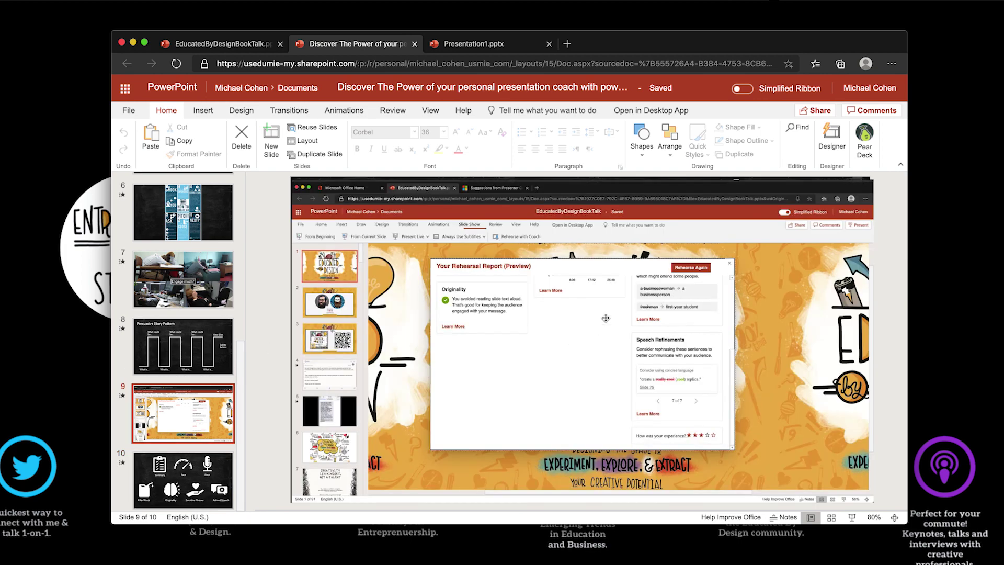
pyautogui.click(561, 353)
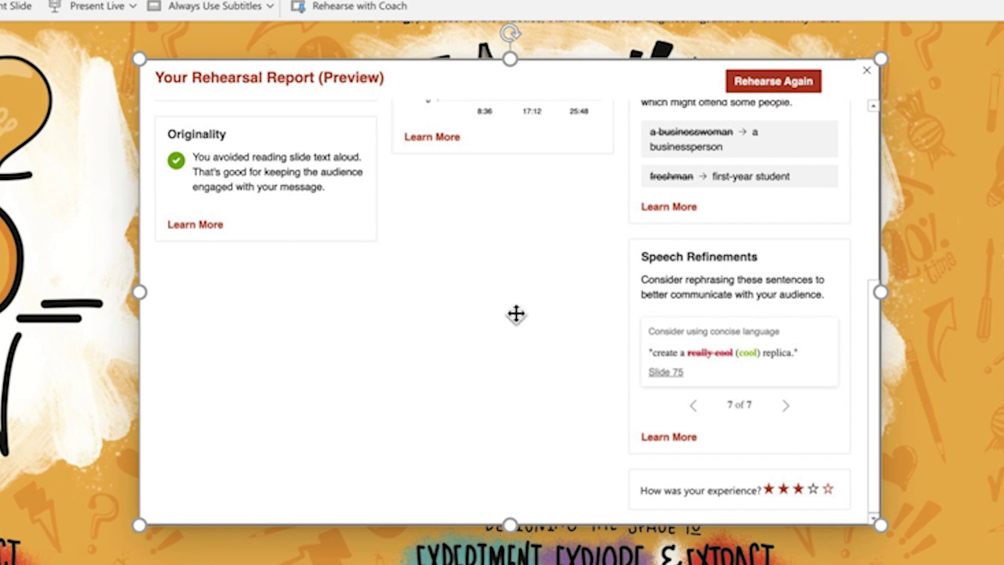
pyautogui.moveTo(340, 222); pyautogui.dragTo(596, 385)
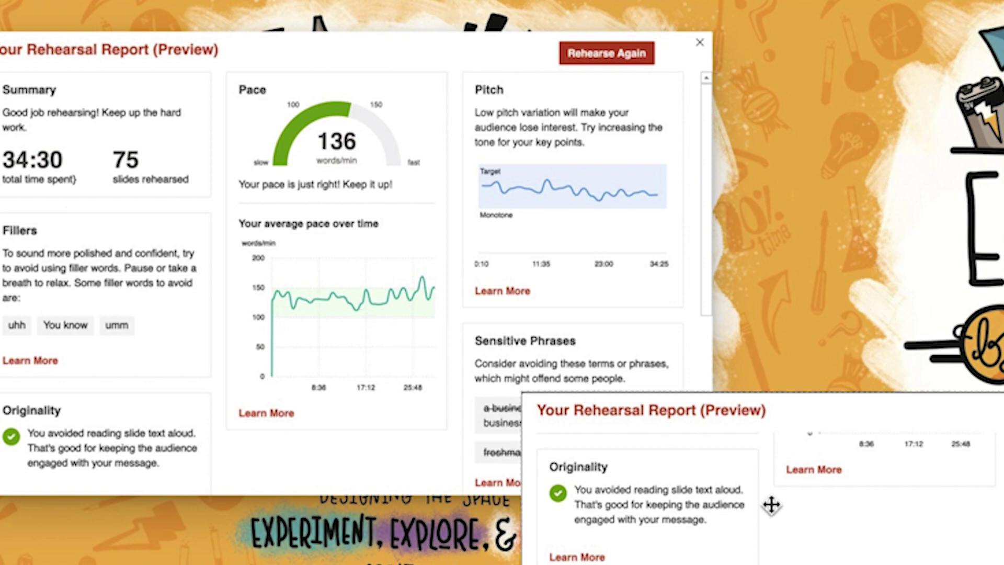
pyautogui.click(782, 524)
pyautogui.moveTo(782, 525); pyautogui.dragTo(329, 190)
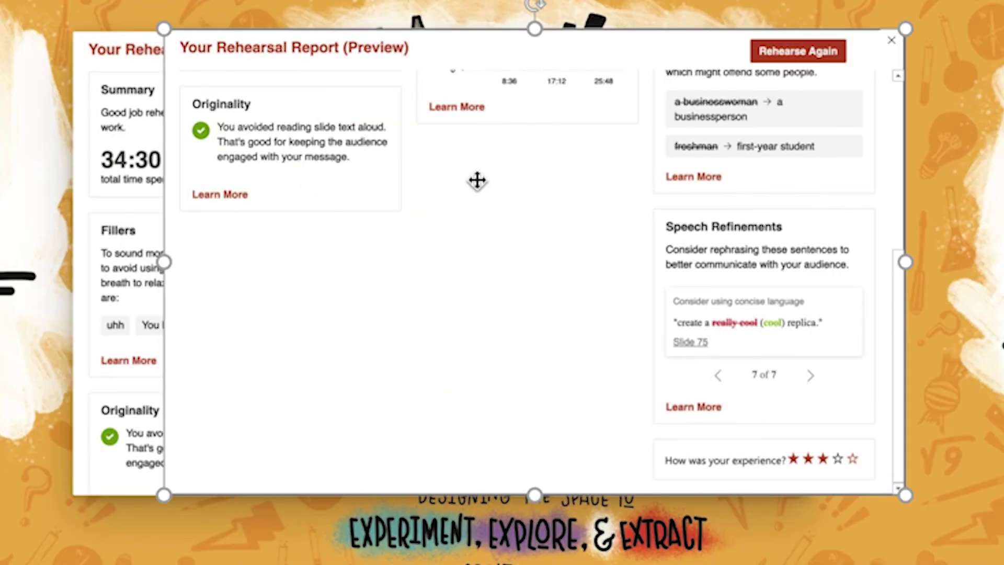
pyautogui.moveTo(478, 182); pyautogui.dragTo(337, 236)
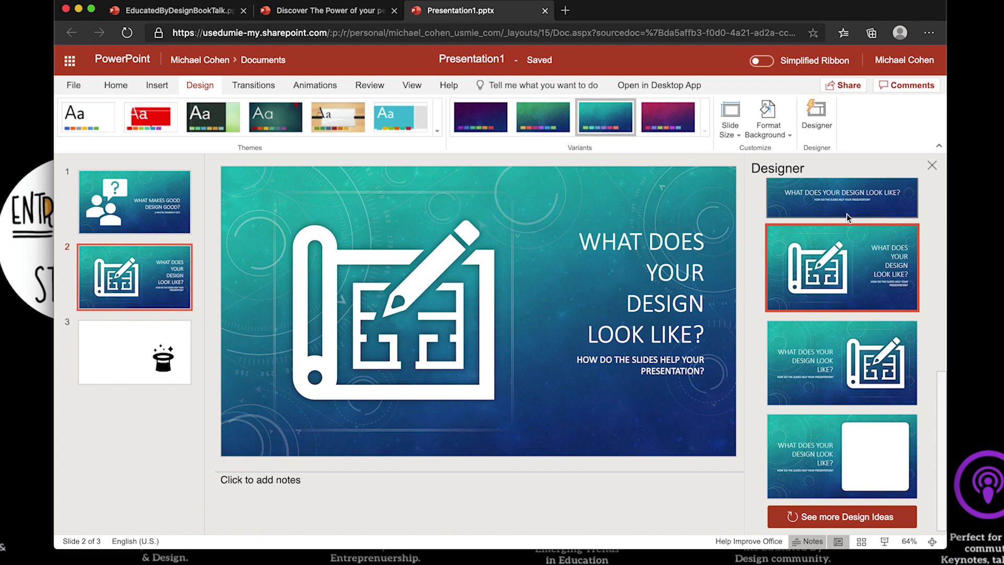
# Apply the centred-icon Designer layout to slide 2, then move on to slide 3.
pyautogui.scroll(3, 846, 214)
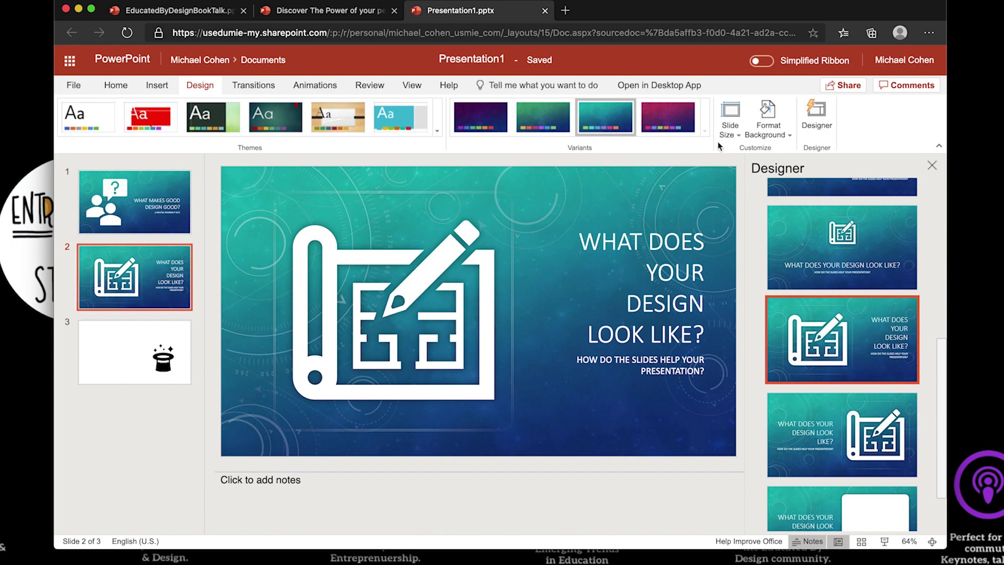
pyautogui.click(818, 114)
pyautogui.click(818, 114)
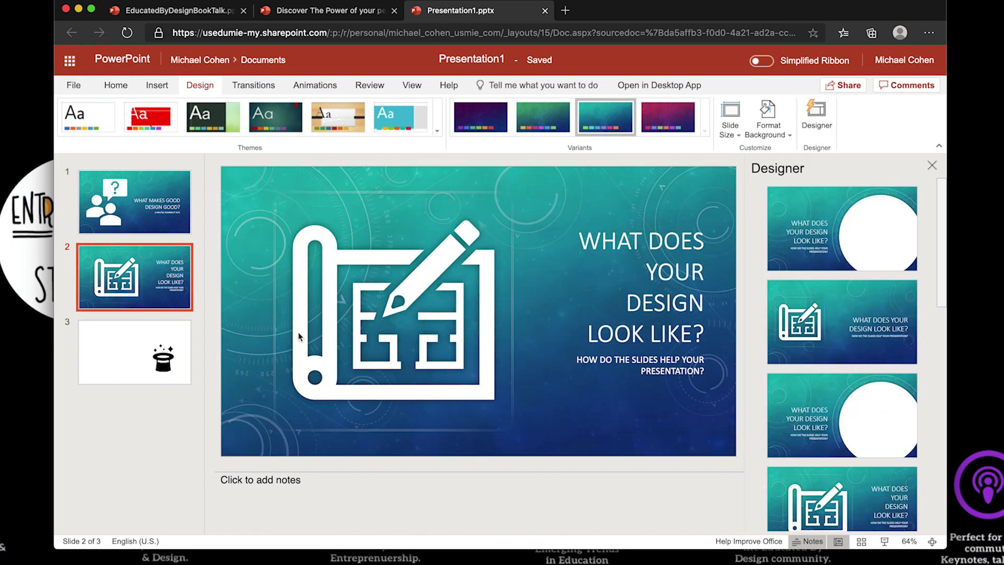
pyautogui.scroll(-3, 816, 366)
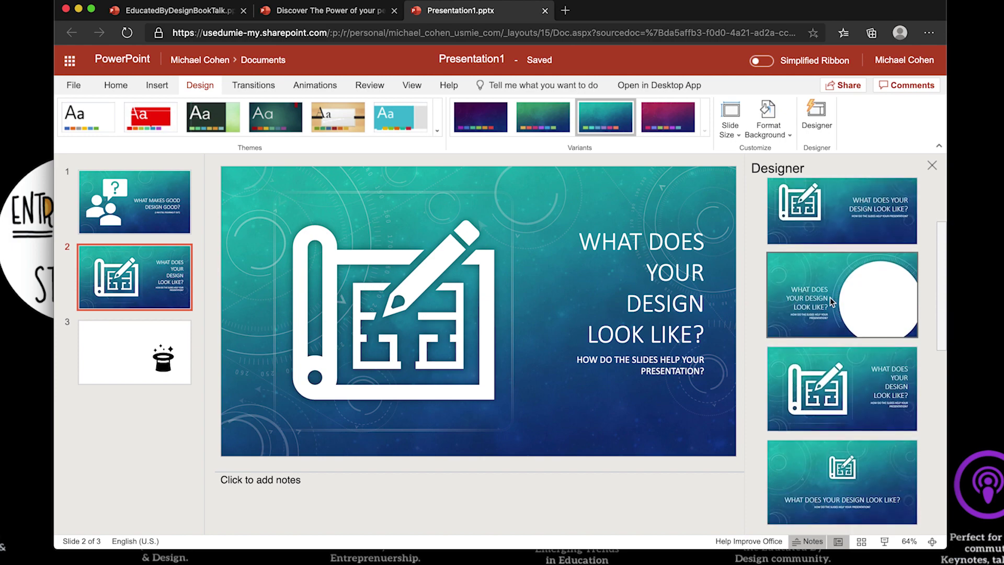
pyautogui.scroll(-5, 832, 303)
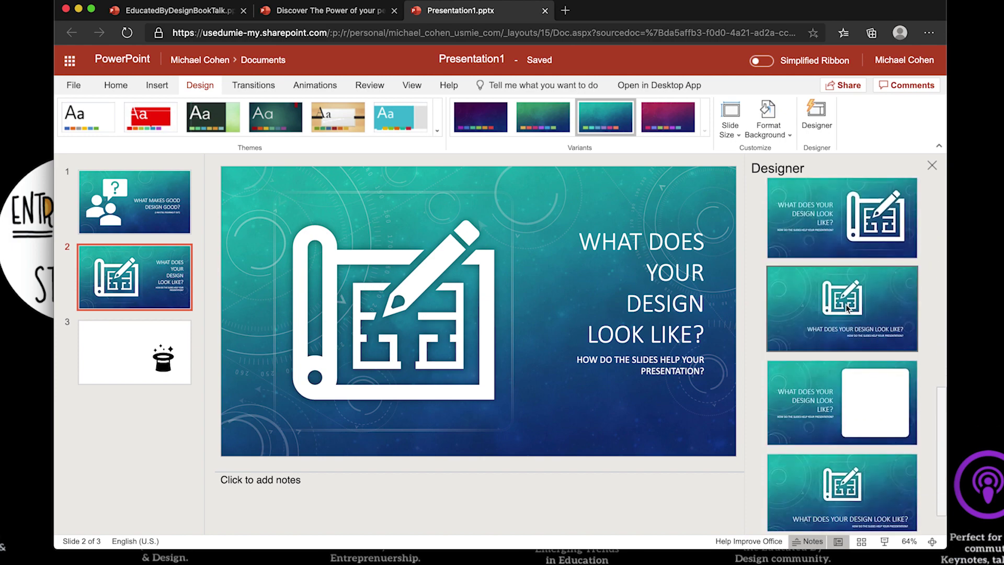
pyautogui.click(831, 302)
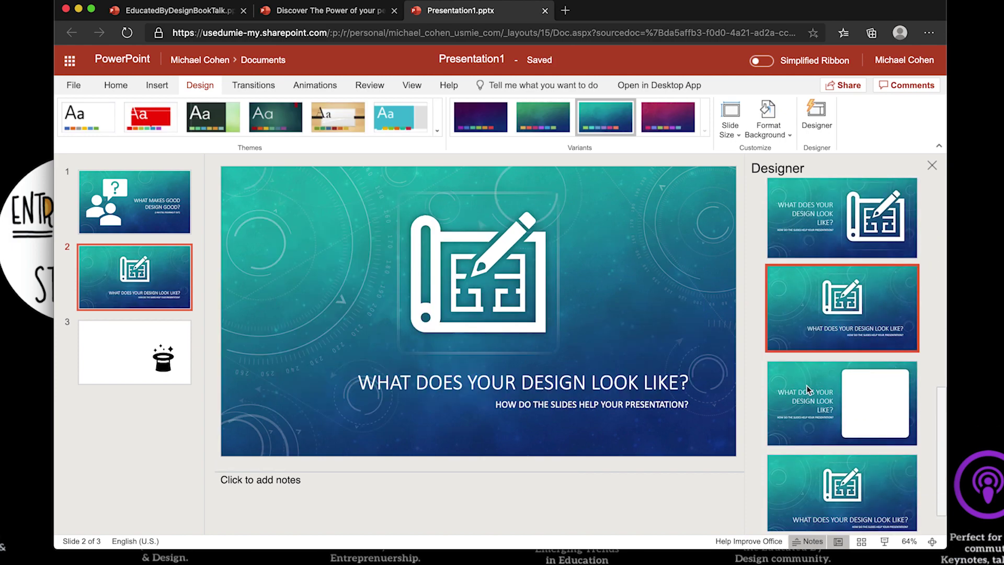
pyautogui.click(134, 334)
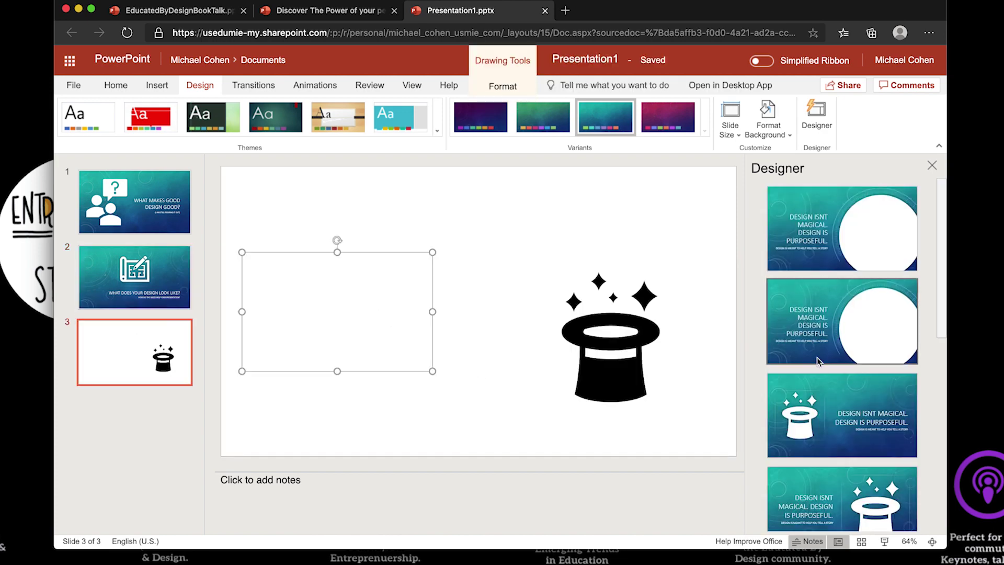
# Try the hat-left teal layout on slide 3, then settle on text-left with hat-right.
pyautogui.click(818, 390)
pyautogui.scroll(-10, 867, 400)
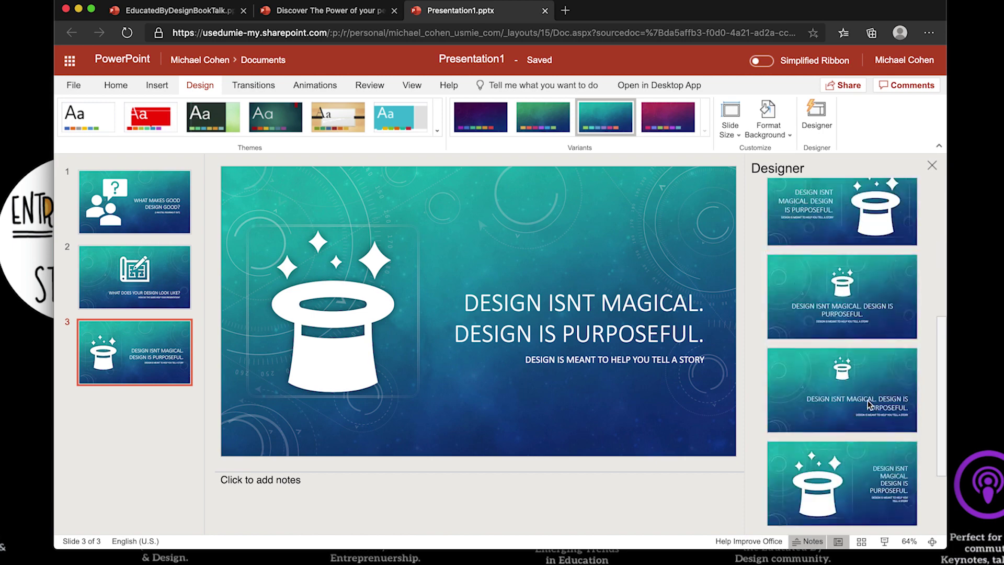
pyautogui.scroll(10, 852, 329)
pyautogui.scroll(-2, 836, 418)
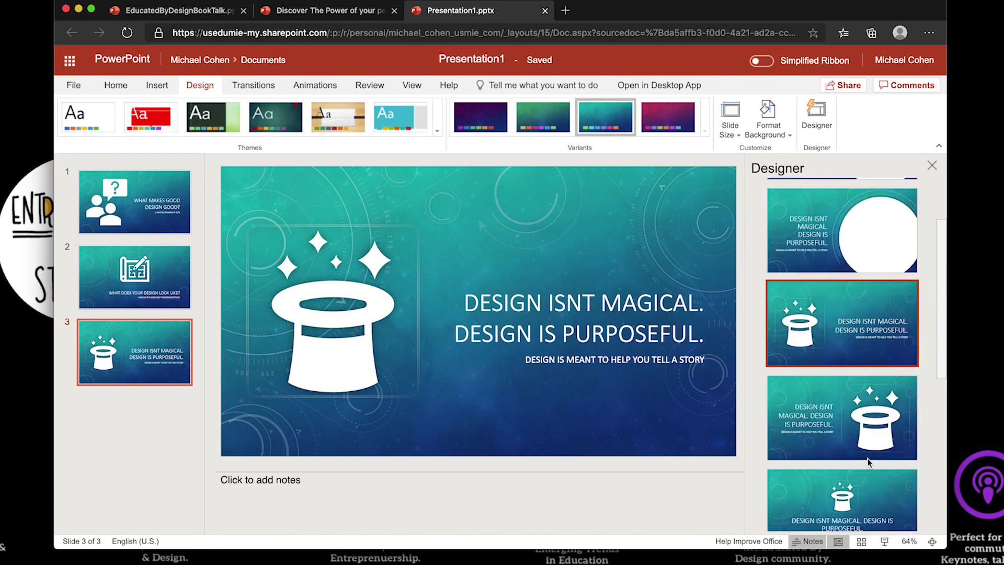
pyautogui.click(841, 423)
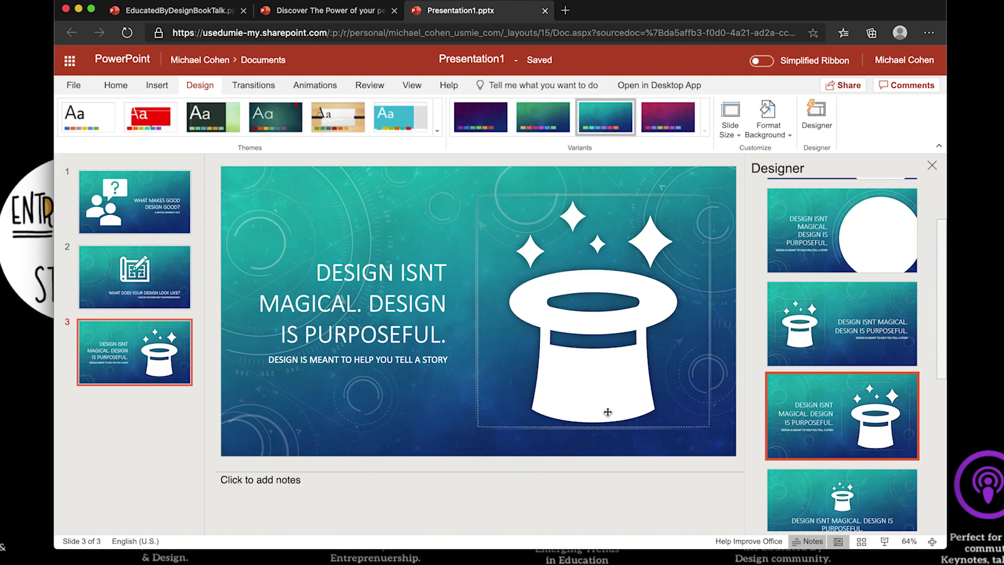
# Load more Designer ideas for slide 3.
pyautogui.scroll(-3, 944, 390)
pyautogui.moveTo(943, 385); pyautogui.dragTo(943, 505)
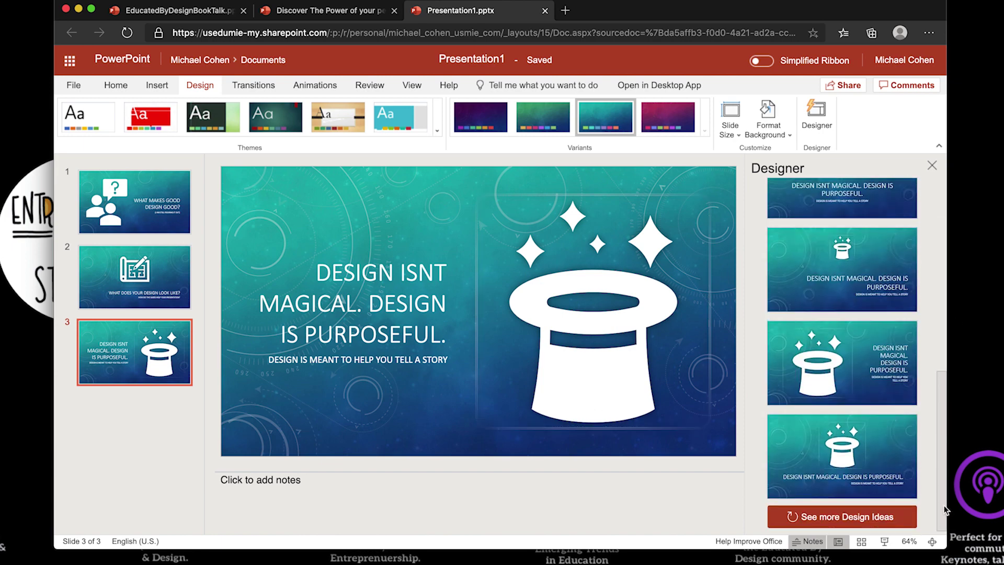
pyautogui.click(913, 512)
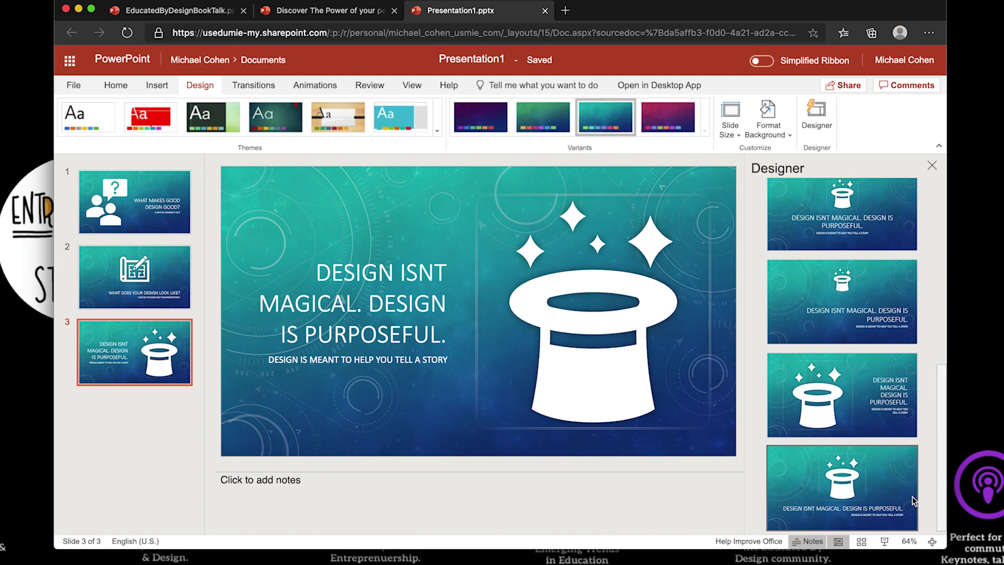